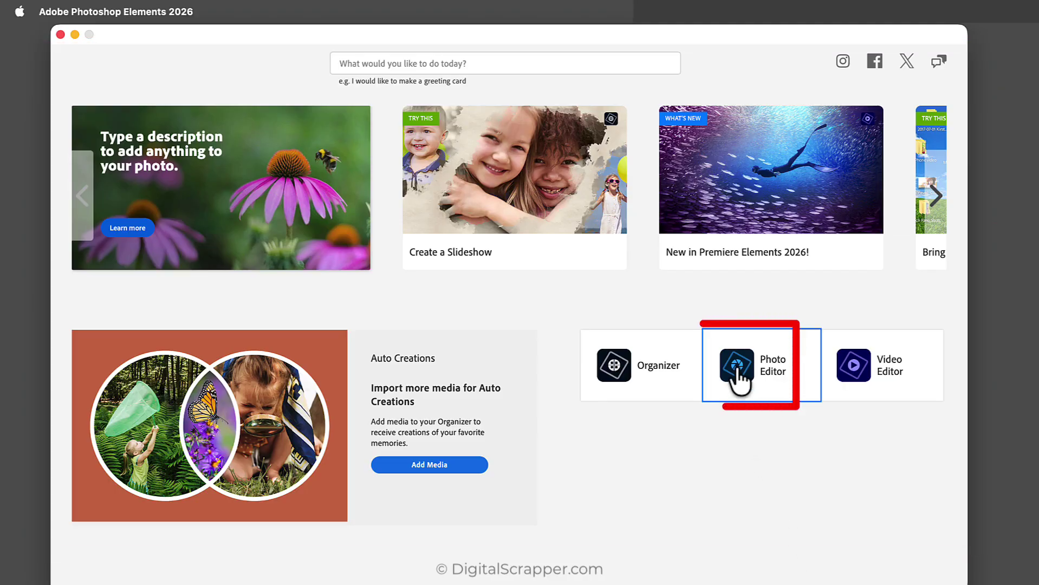
Step: Launch the Photo Editor from the home screen and switch it to the Advanced workspace
click(736, 367)
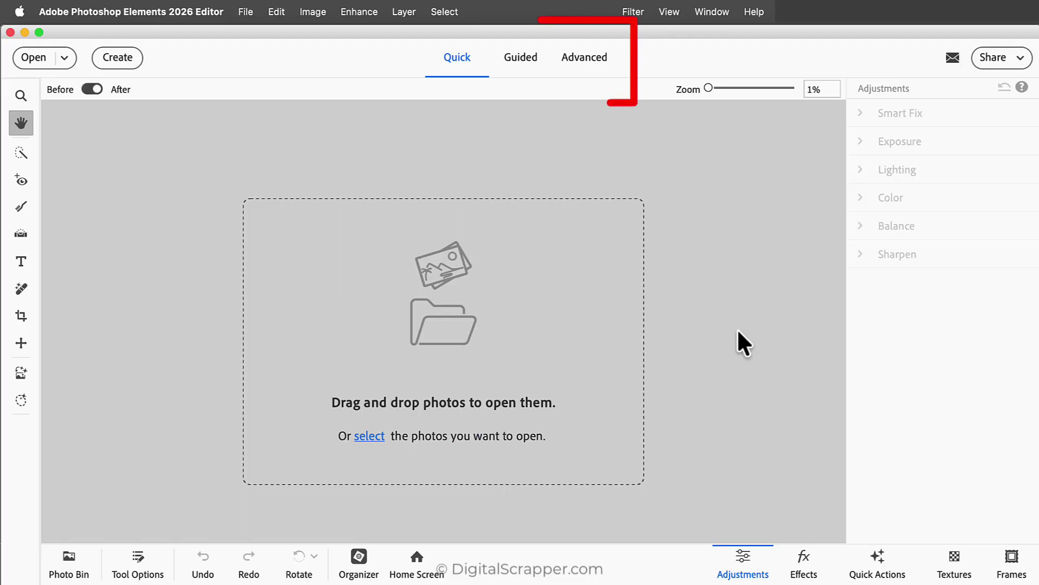
click(572, 59)
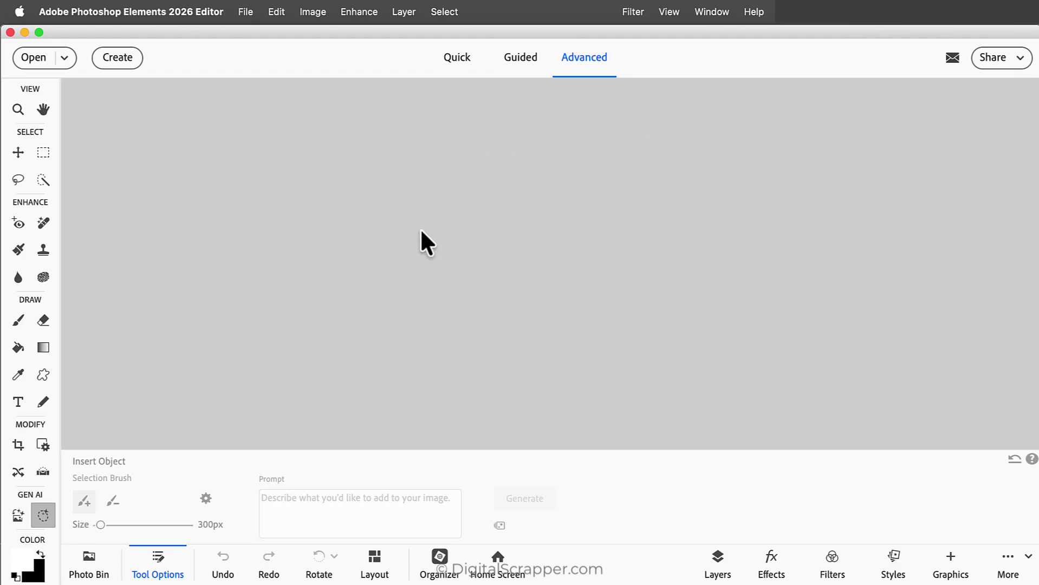
Step: Create a new blank 6 x 4 in, 300 ppi document with a white background
click(244, 13)
mouse_move(250, 36)
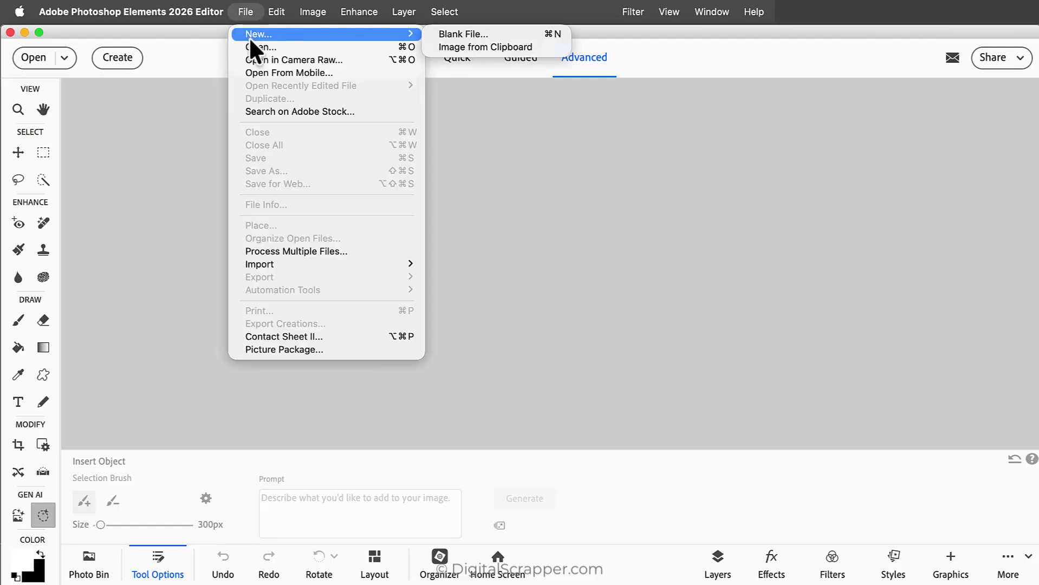
click(433, 33)
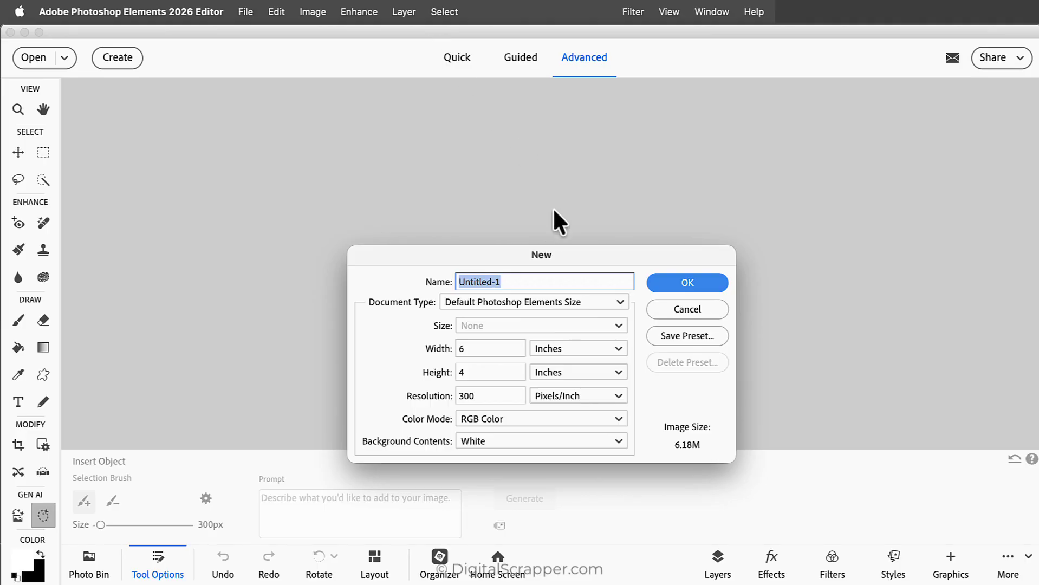
drag(562, 254, 448, 175)
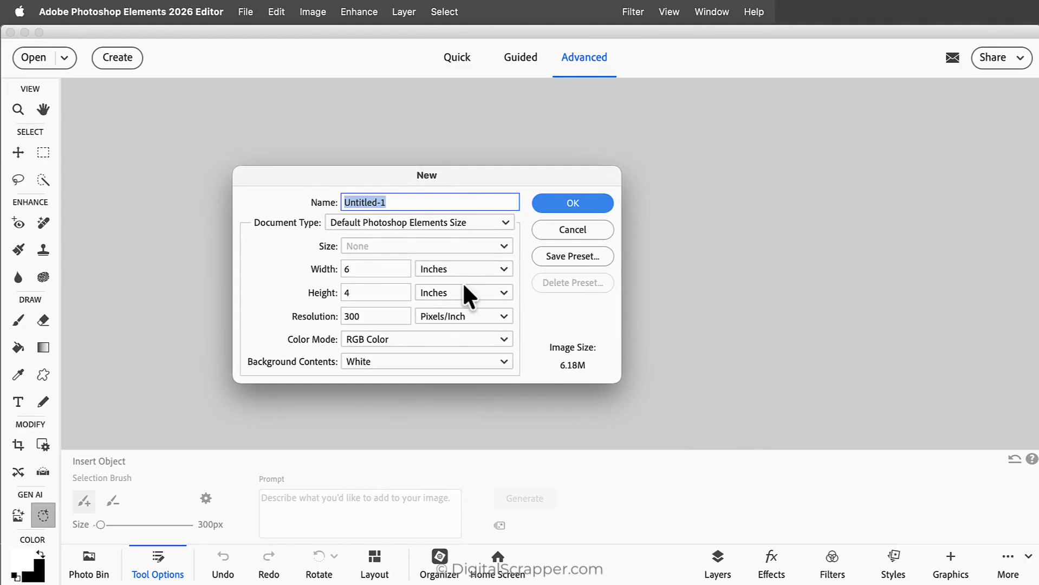
click(564, 204)
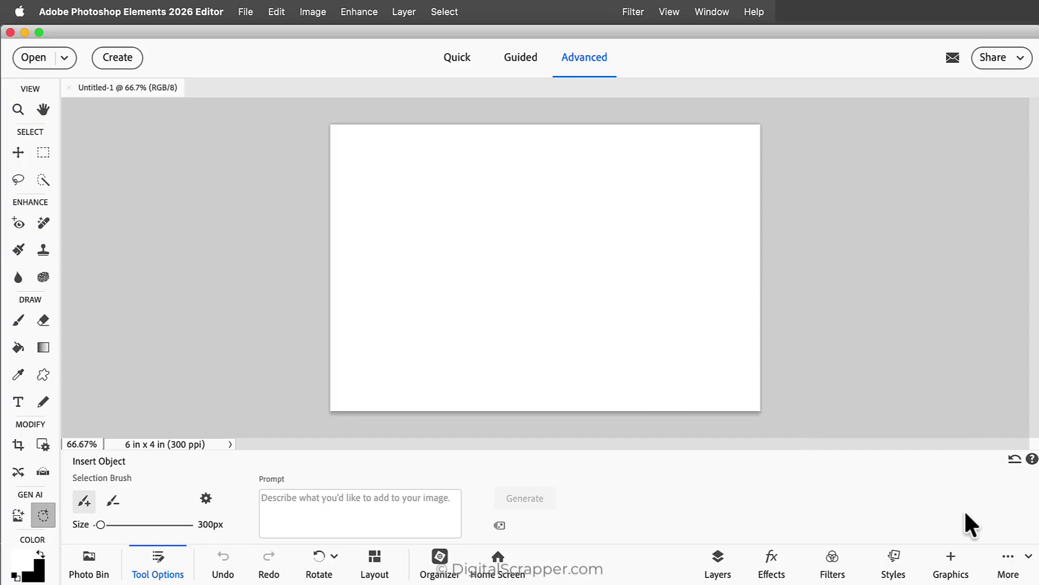
Step: Show the panel bin and close the Effects, Filters, Styles and Graphics panels, keeping only Layers
click(1029, 558)
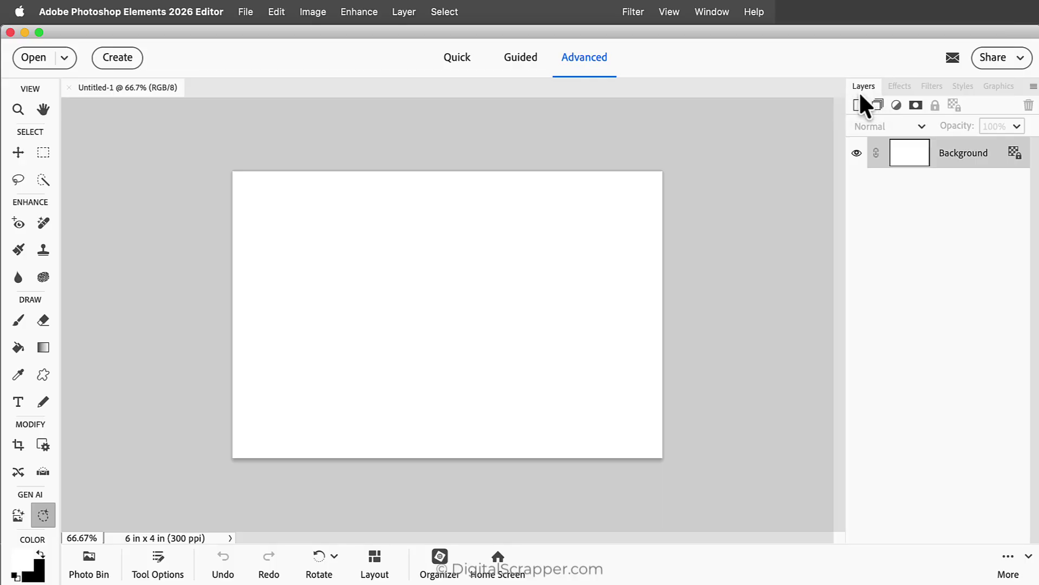
right_click(897, 85)
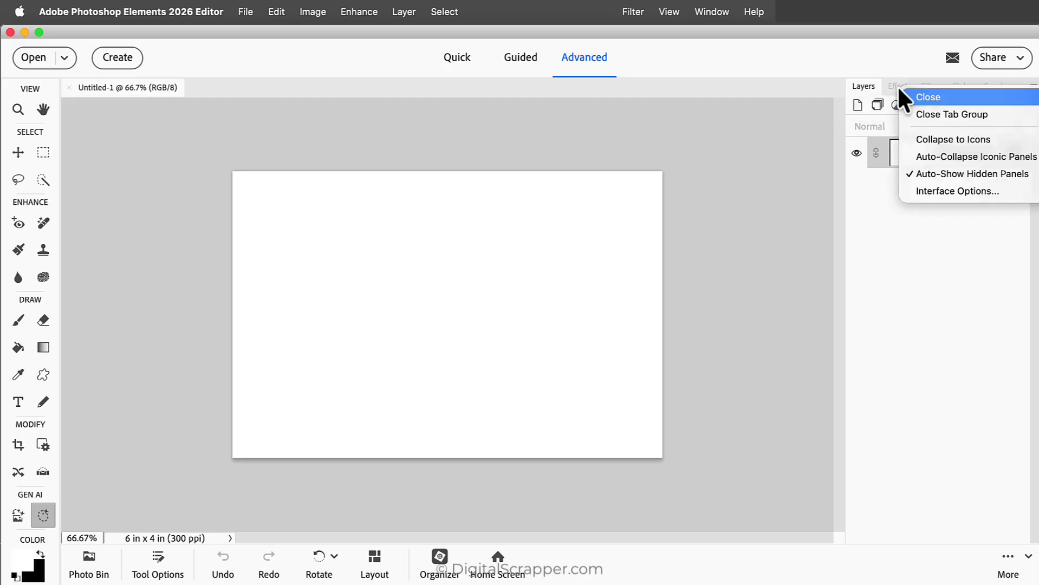
click(922, 97)
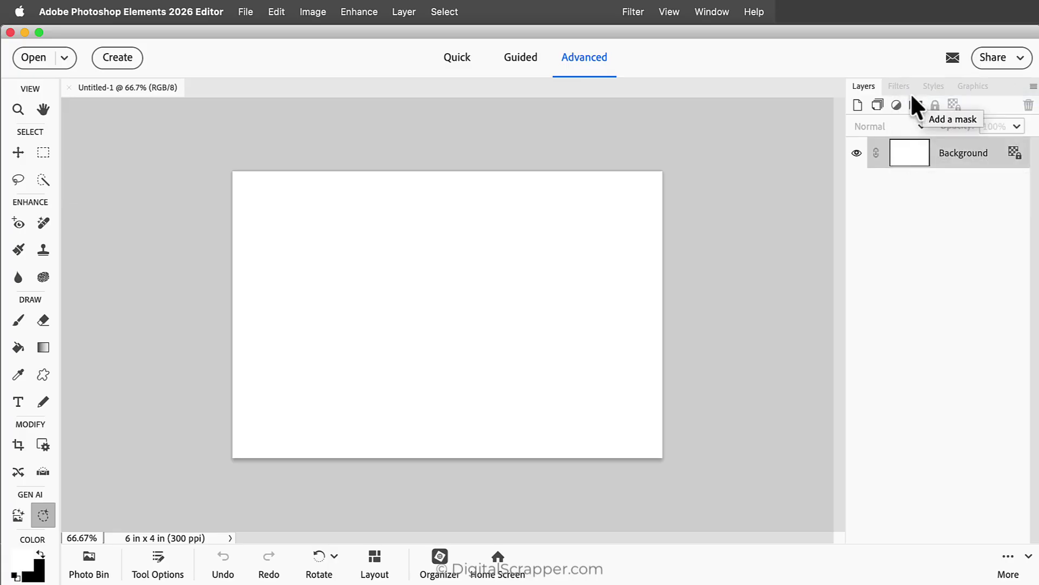
right_click(898, 87)
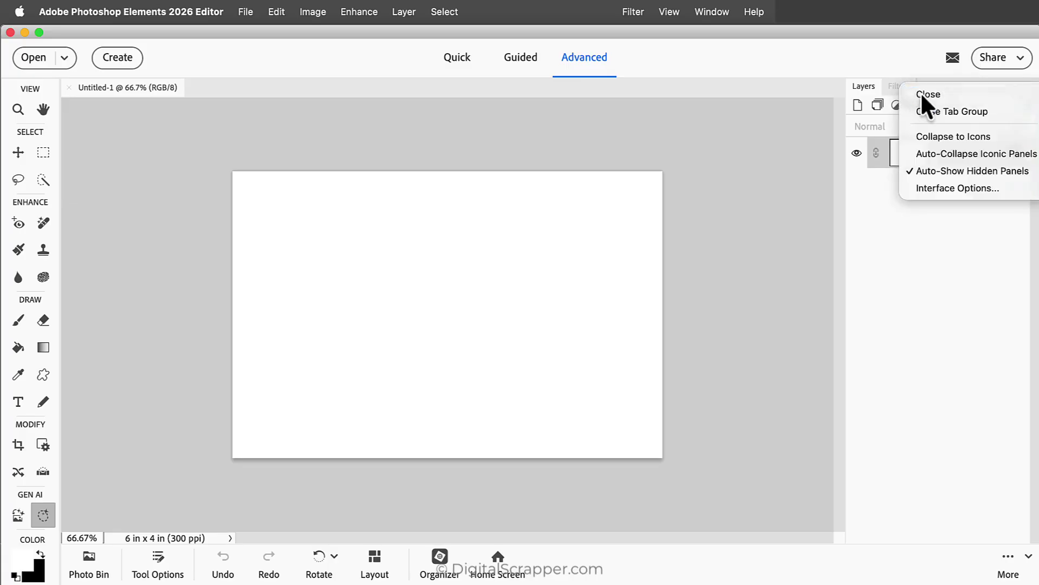
click(920, 92)
right_click(897, 85)
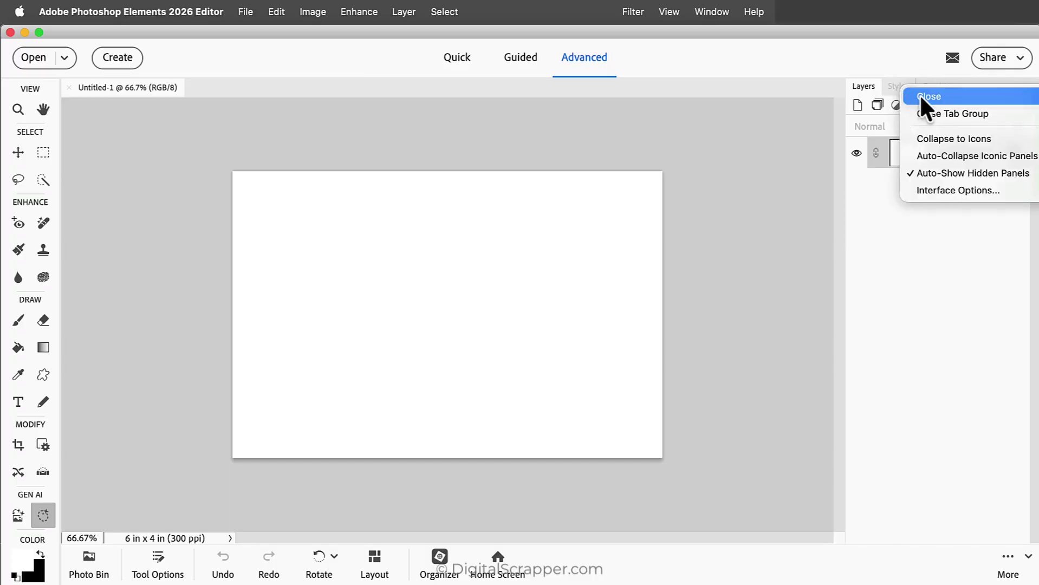
click(919, 95)
right_click(900, 84)
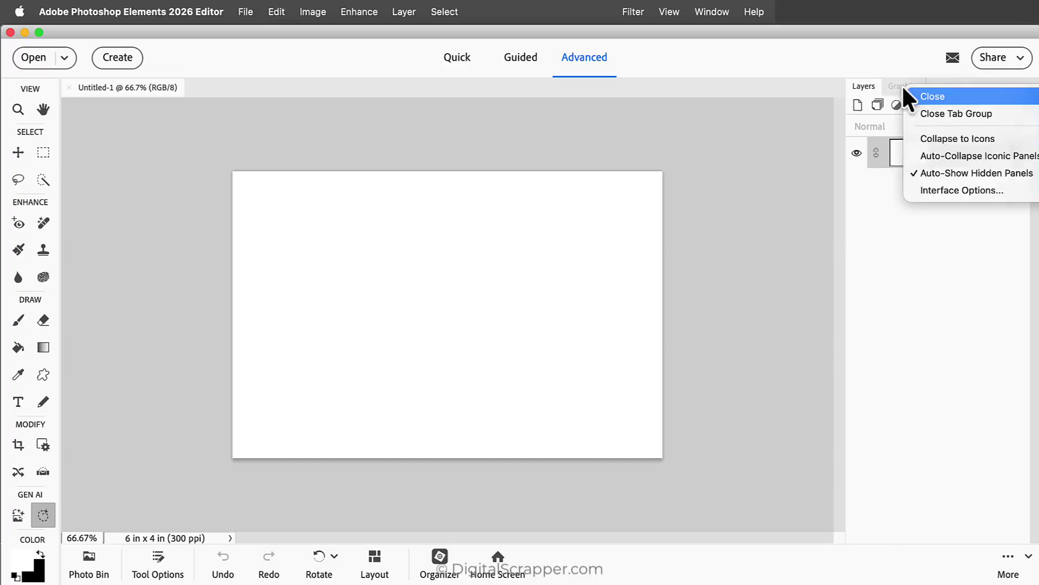
click(921, 95)
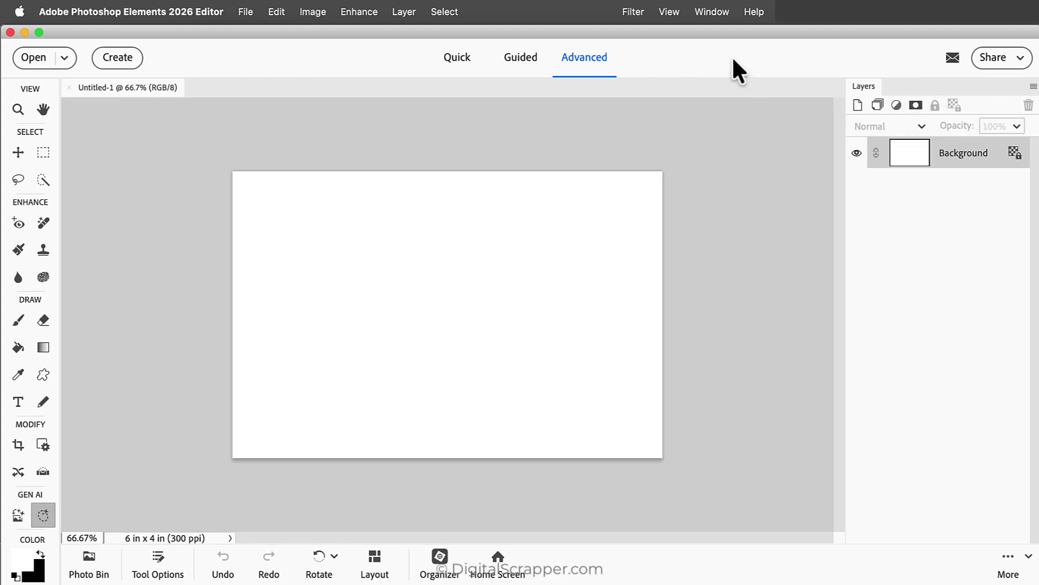
click(712, 11)
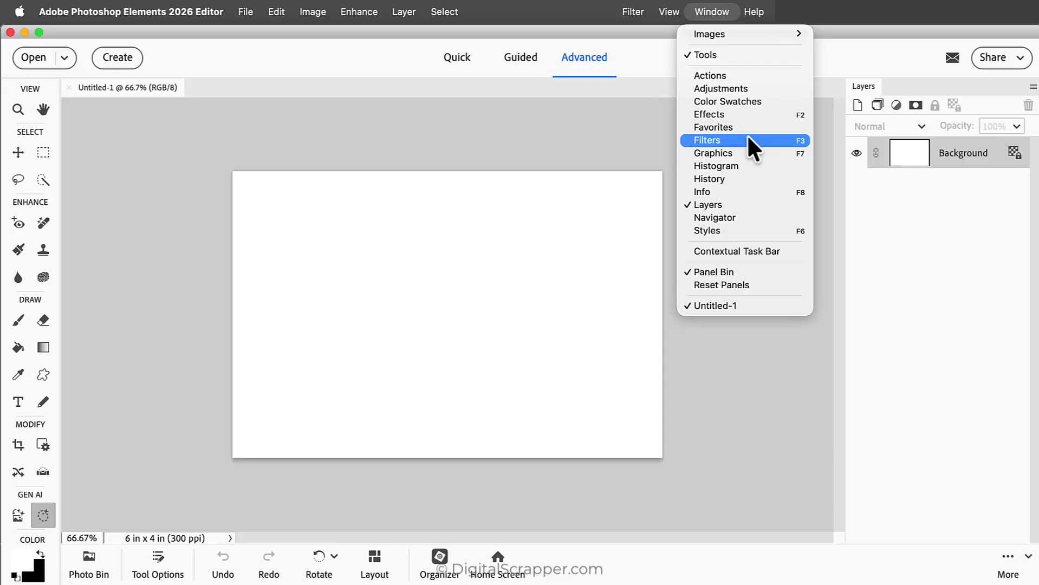
click(782, 379)
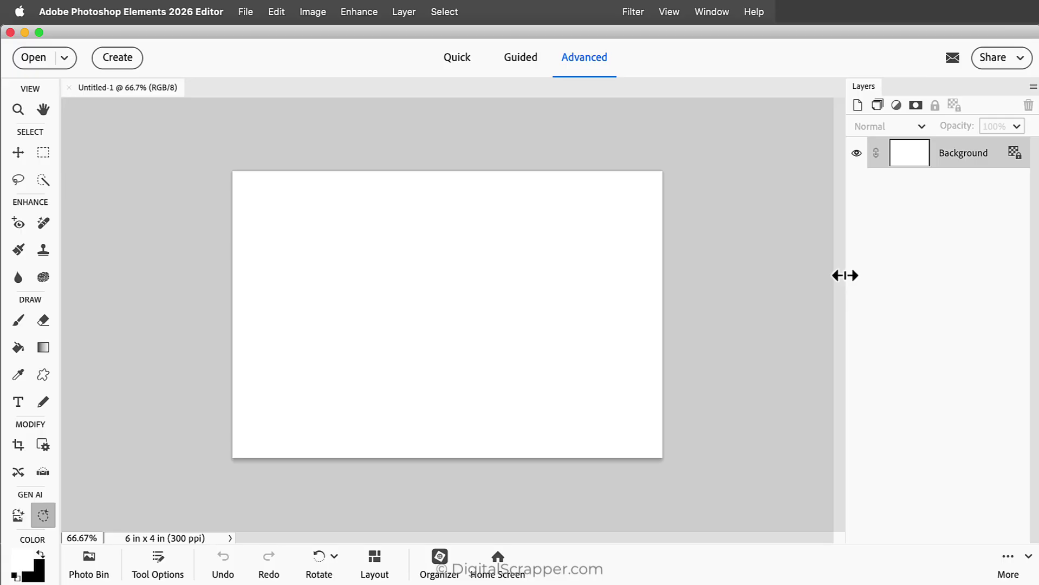
Step: Widen the Layers panel and confirm its Panel Options with medium thumbnails and Layer Bounds
drag(846, 275, 742, 268)
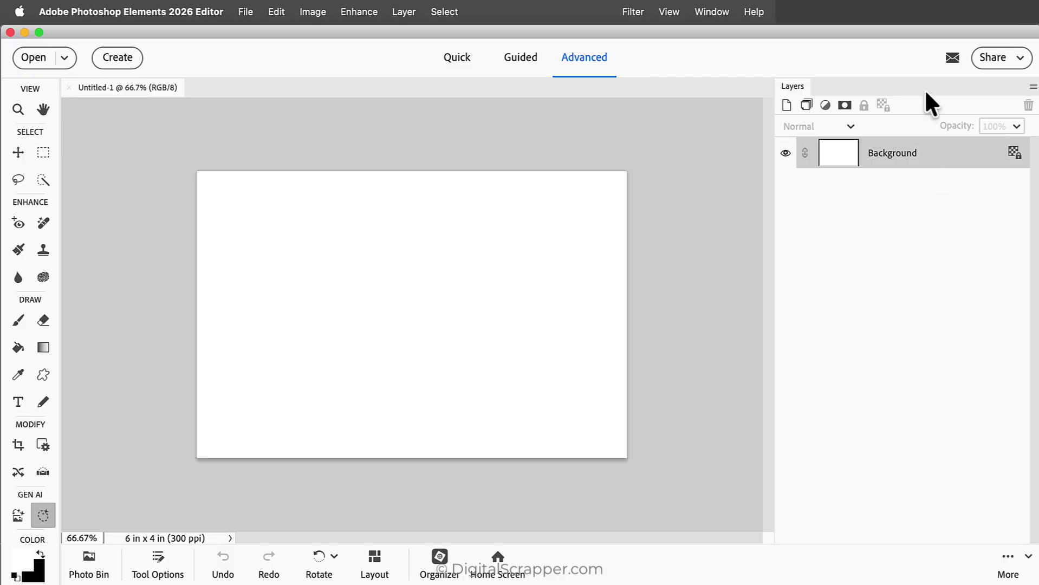
click(1033, 86)
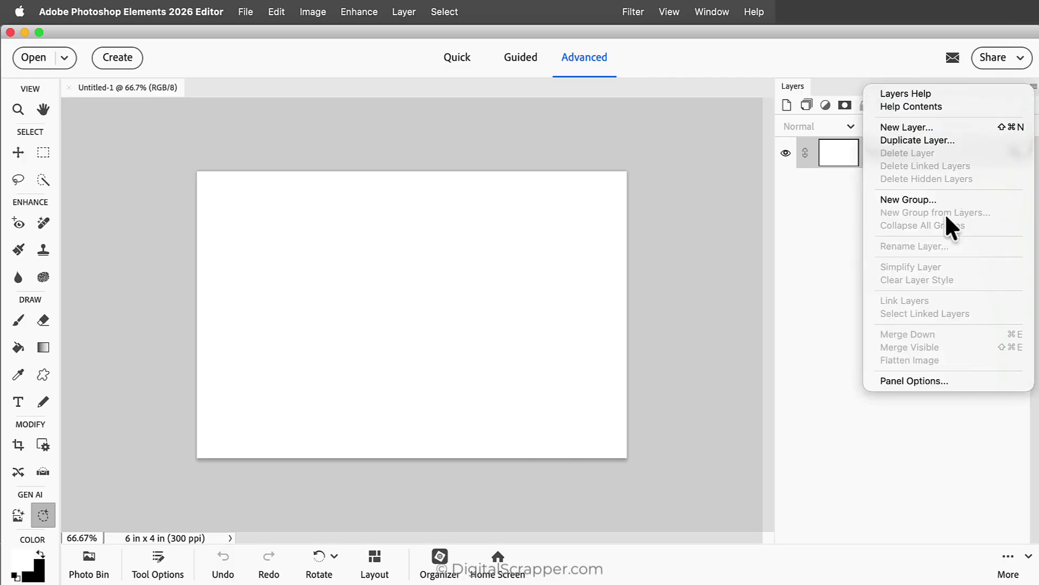
click(923, 380)
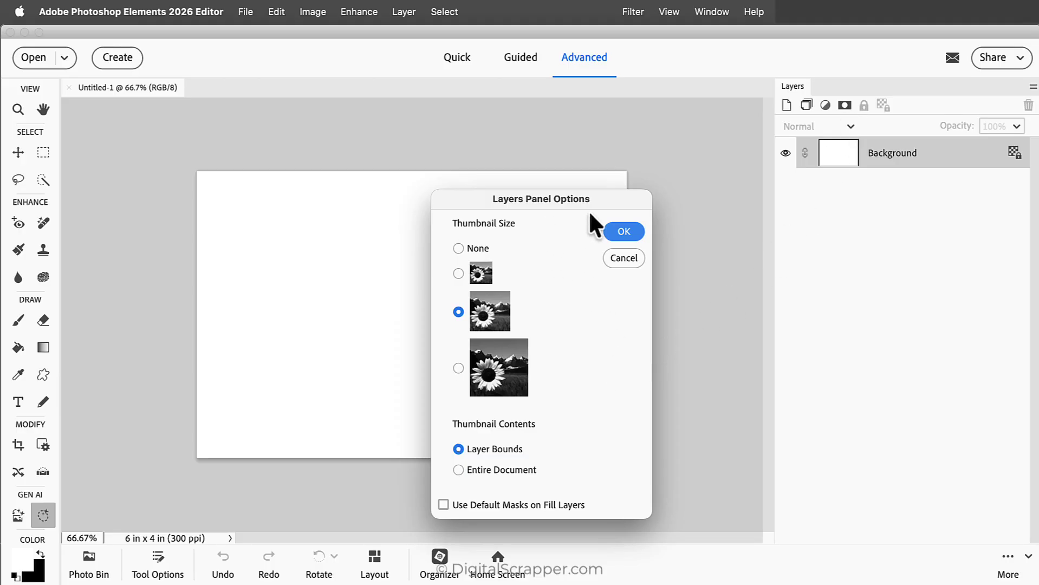
click(624, 231)
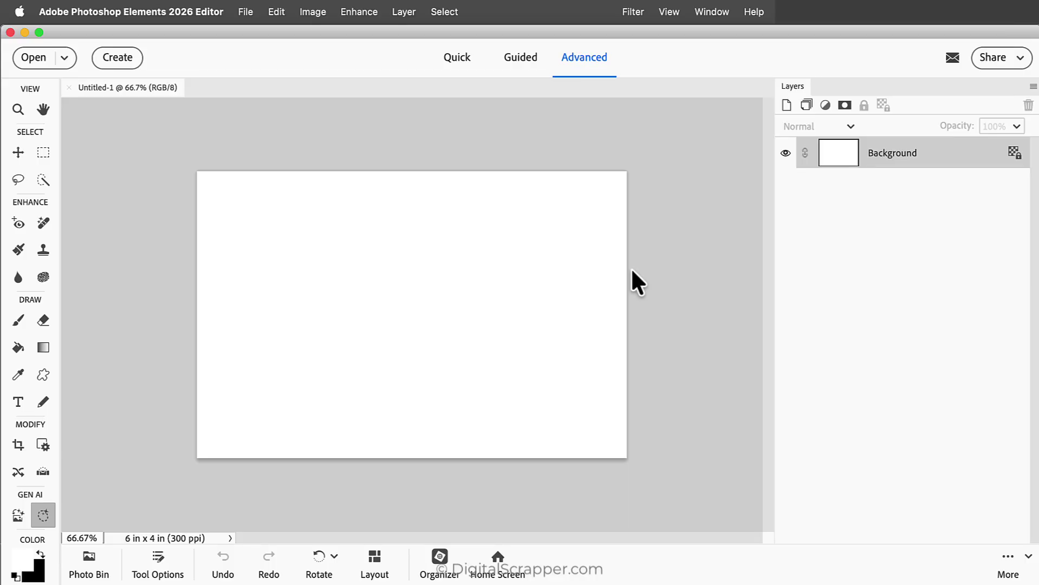
Step: Select the Move tool with Auto Select Layer turned off
click(16, 151)
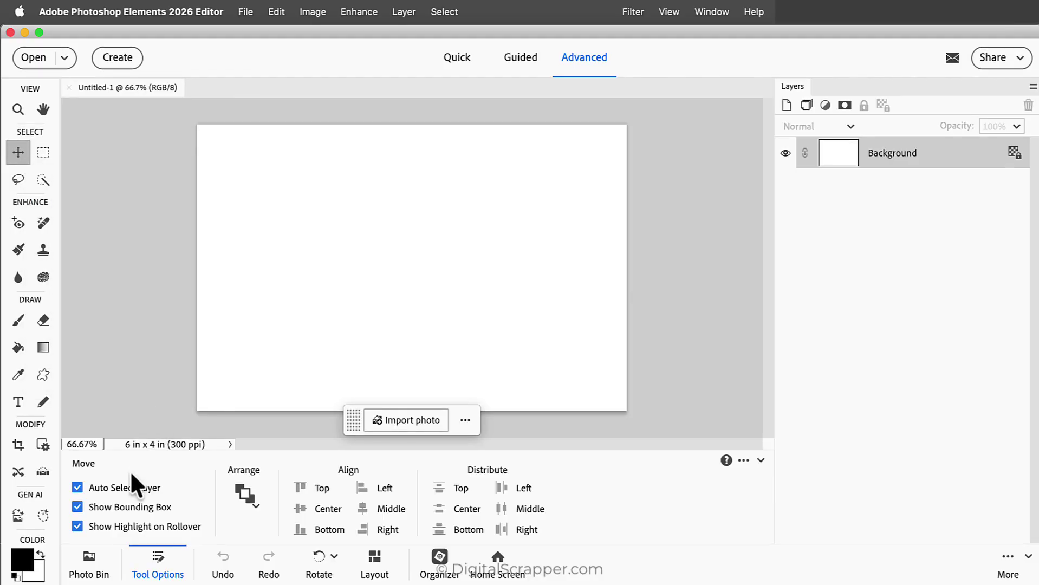
click(77, 488)
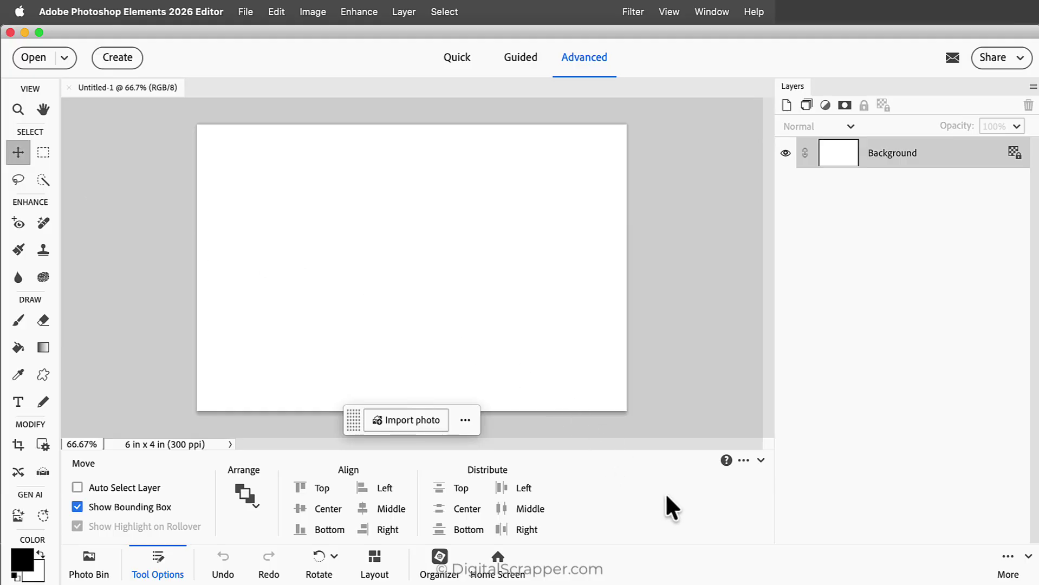
Step: Disable Auto Show Tool Options and collapse the Tool Options area below the canvas
click(743, 462)
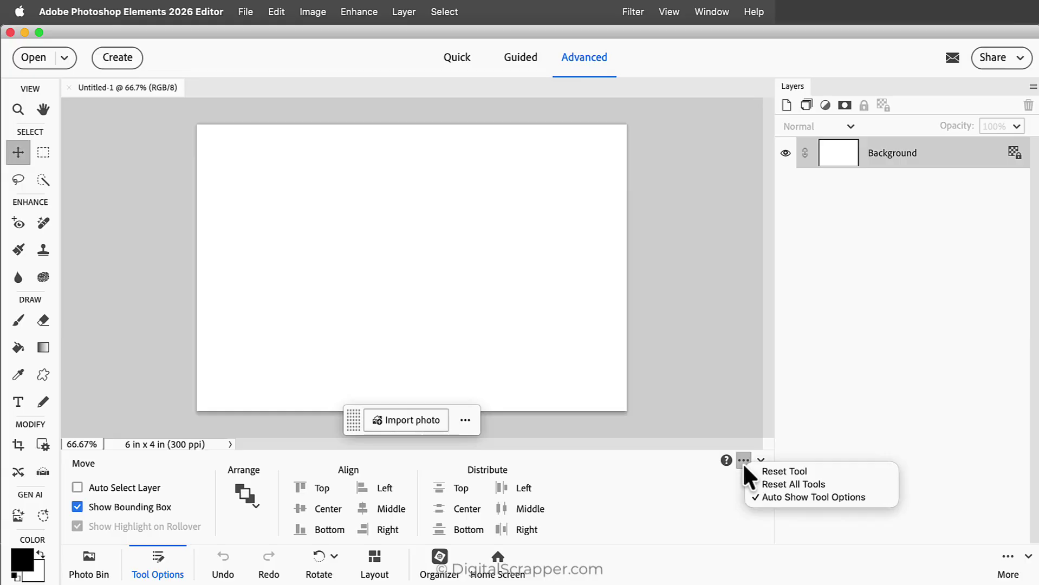
click(781, 499)
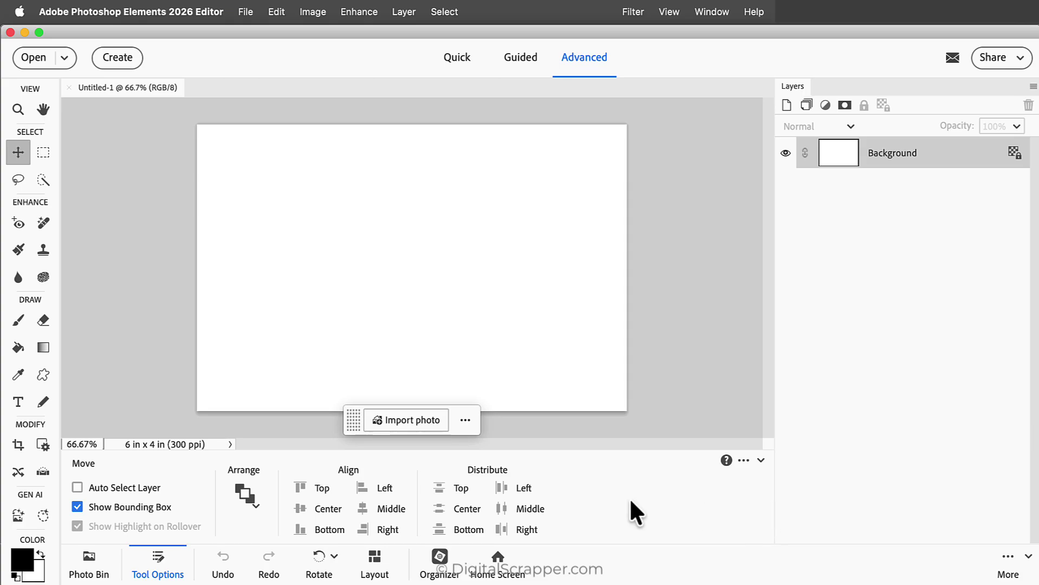
click(761, 460)
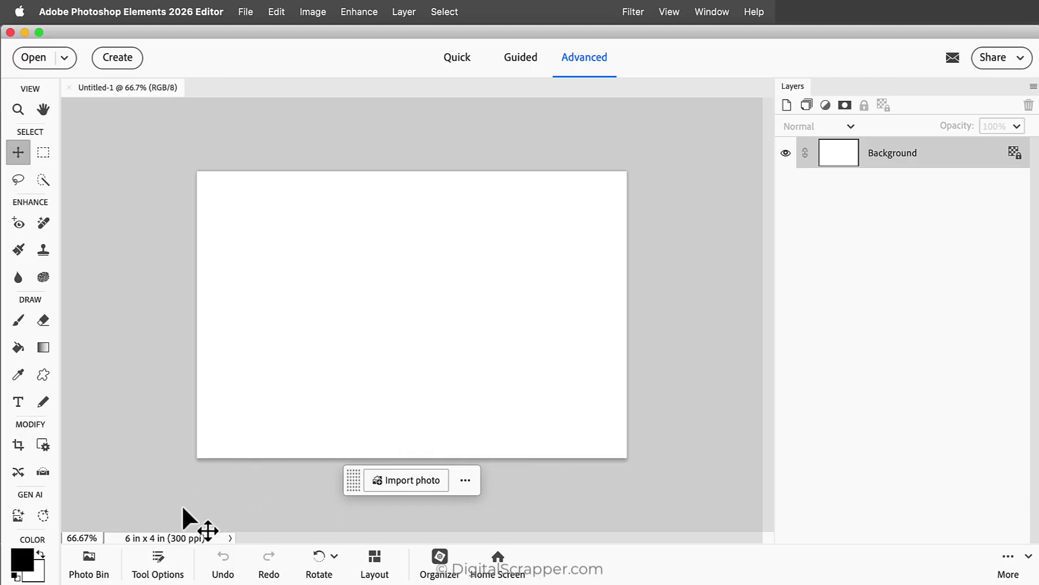
click(179, 566)
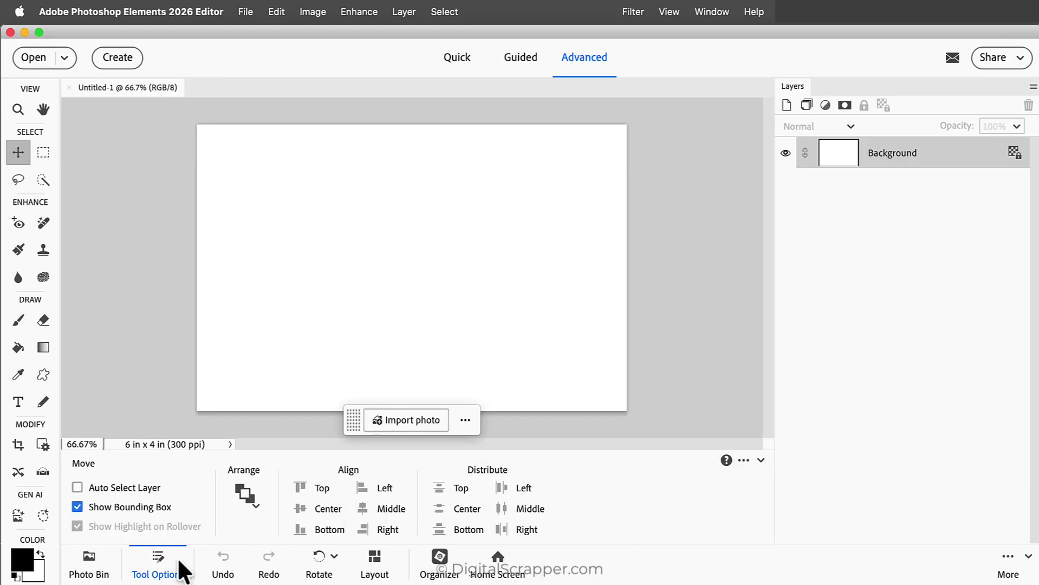
click(761, 460)
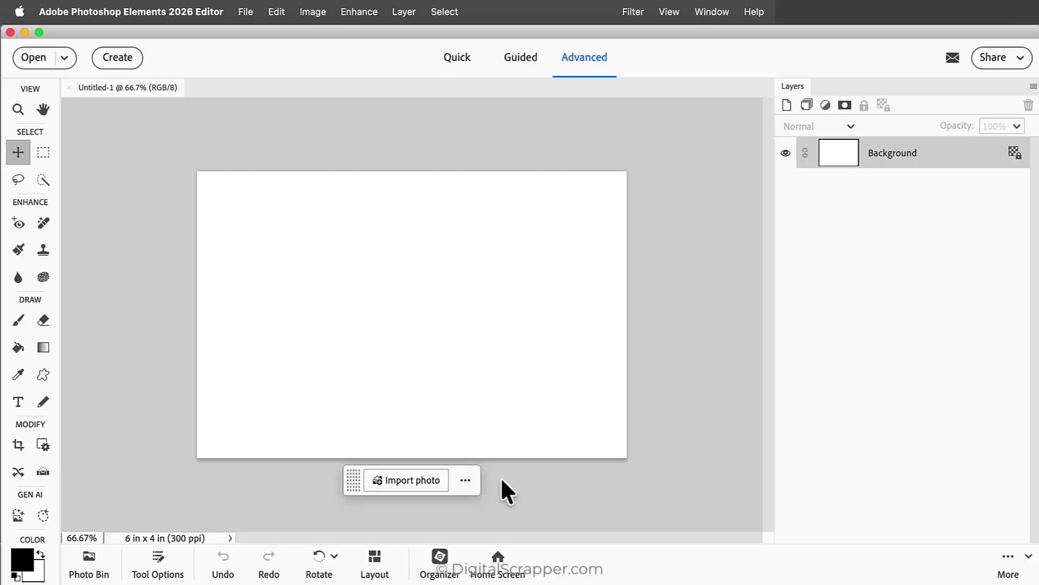
Step: Turn off the Contextual Task Bar from the Window menu
click(712, 13)
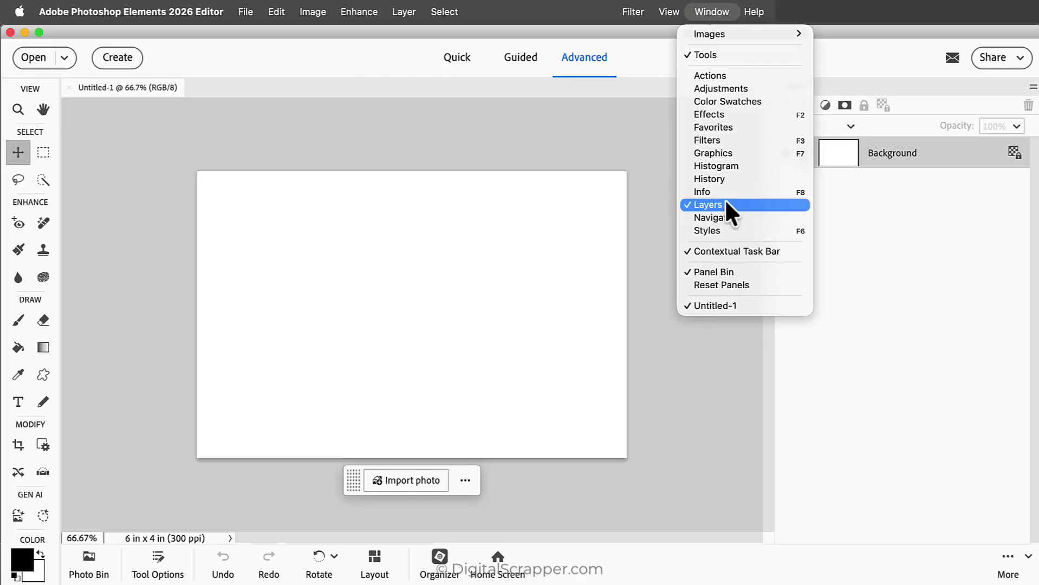
click(713, 251)
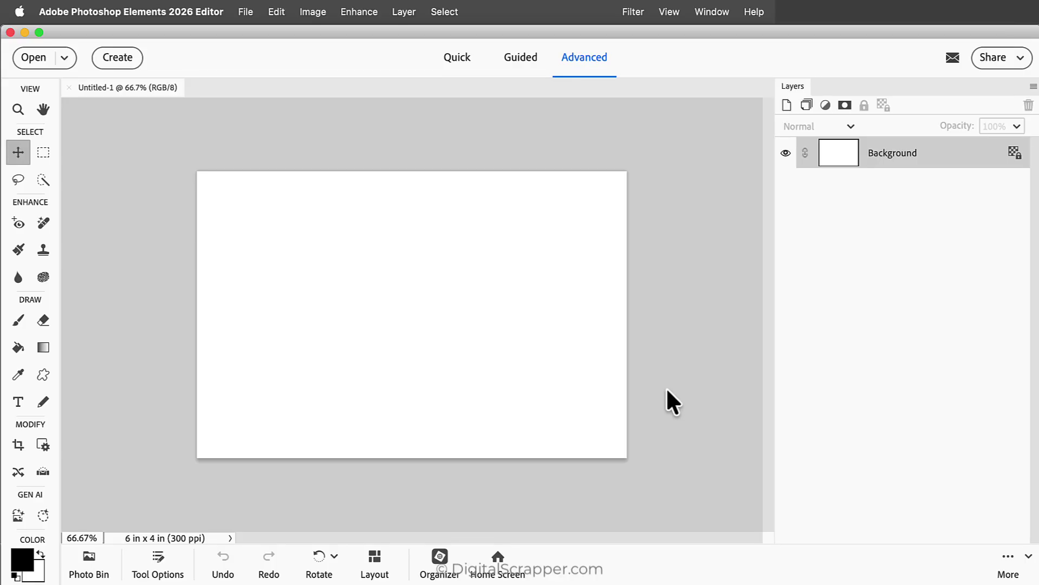
Step: Open Preferences with Cmd+K to the General page, where UI Mode is Light
key(super+k)
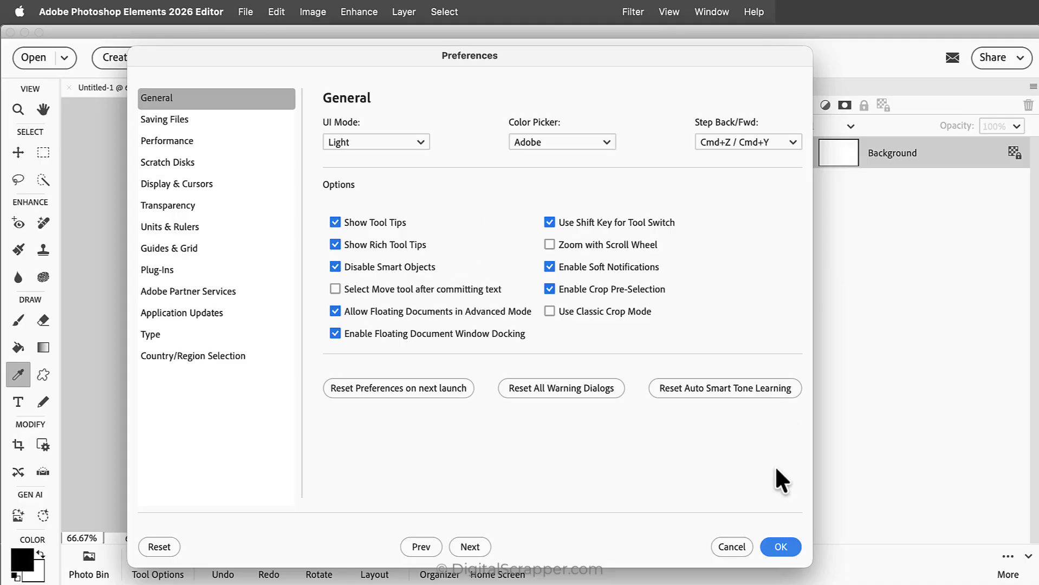
Step: Apply the Preferences with General settings unchanged and close the dialog
click(780, 543)
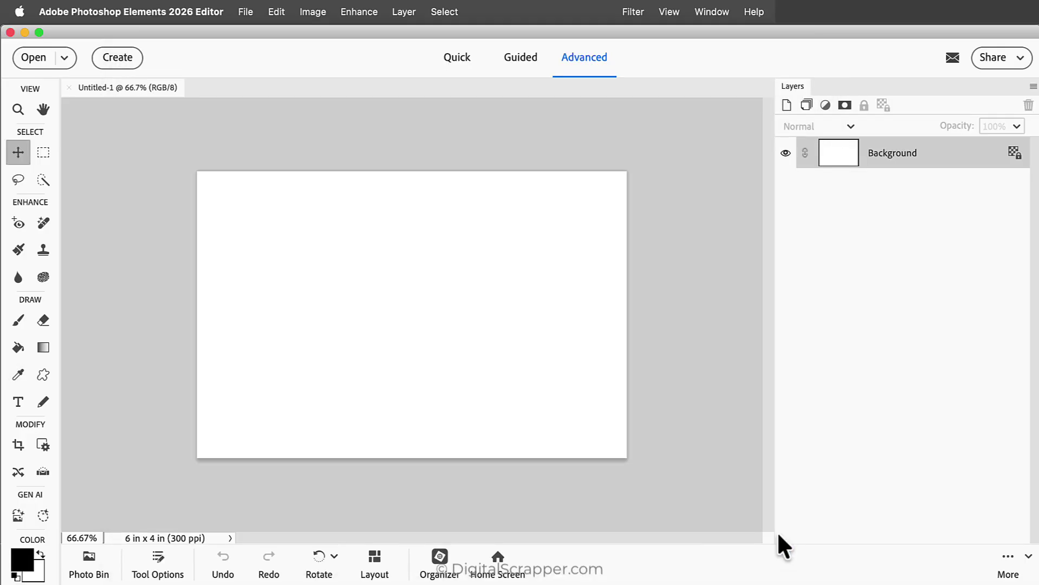